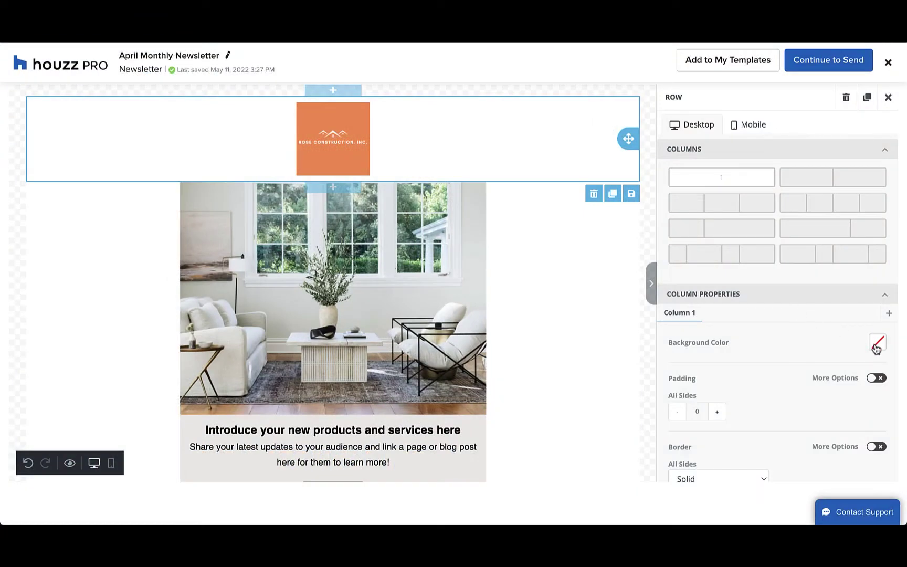
# Set the logo column's background color to blue 3598DB.
pyautogui.click(876, 349)
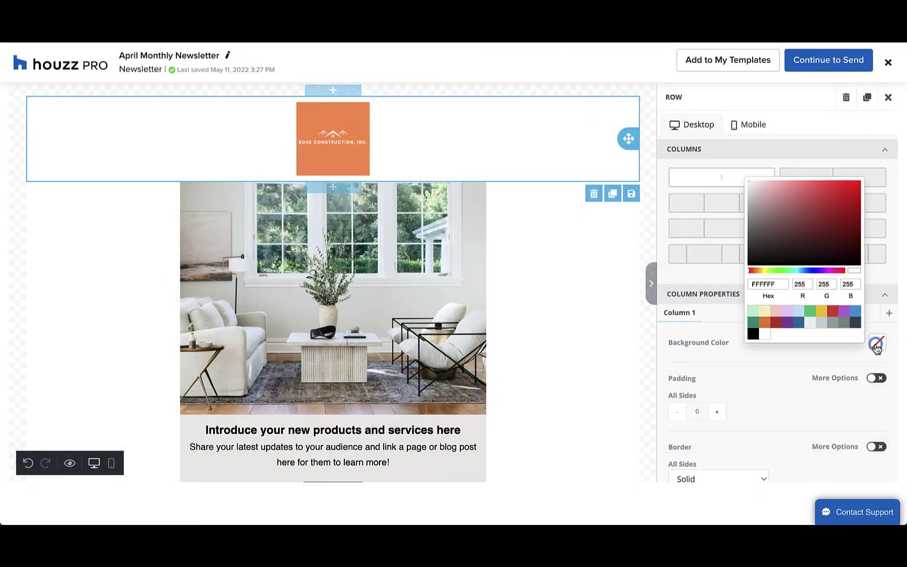
pyautogui.click(855, 313)
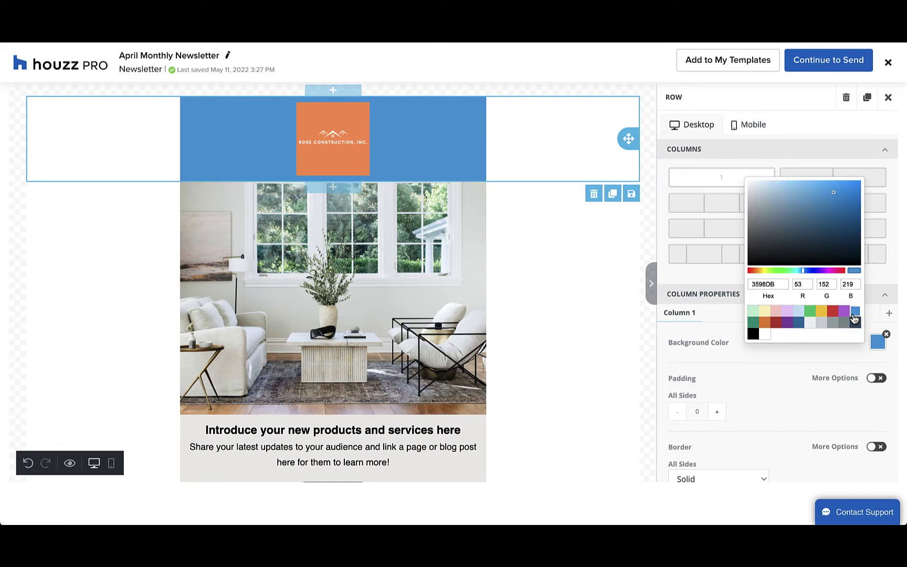
pyautogui.click(833, 355)
# Try a red row background, then clear the row background back to none.
pyautogui.scroll(-5, 833, 356)
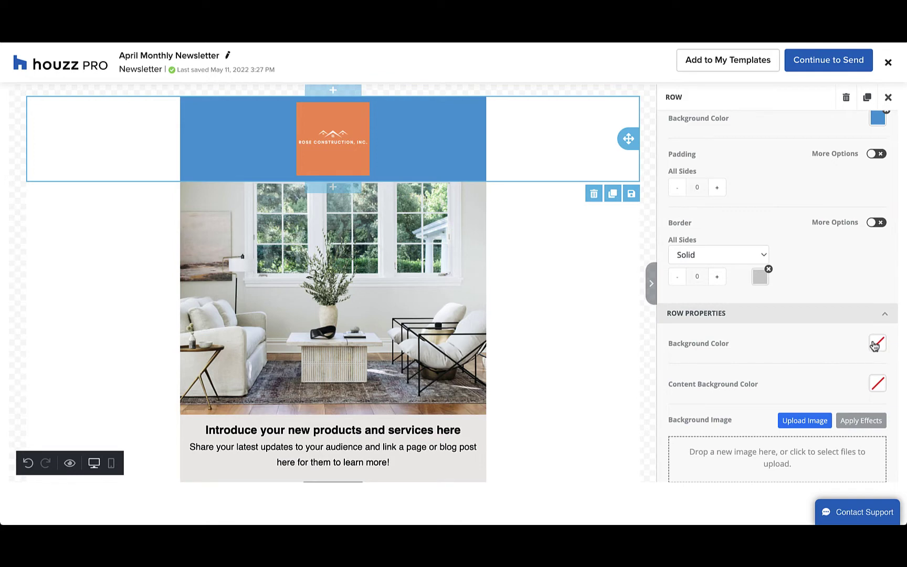
pyautogui.click(876, 344)
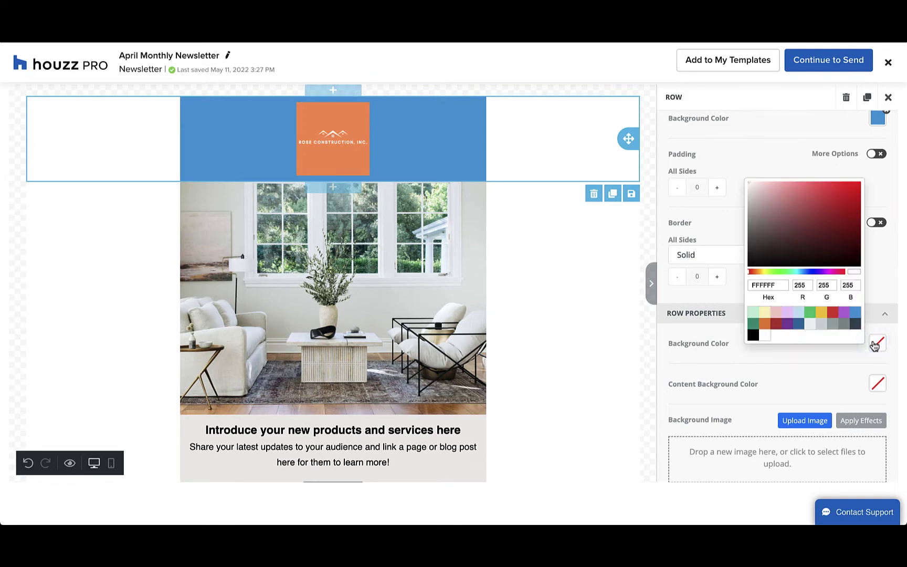
pyautogui.click(833, 313)
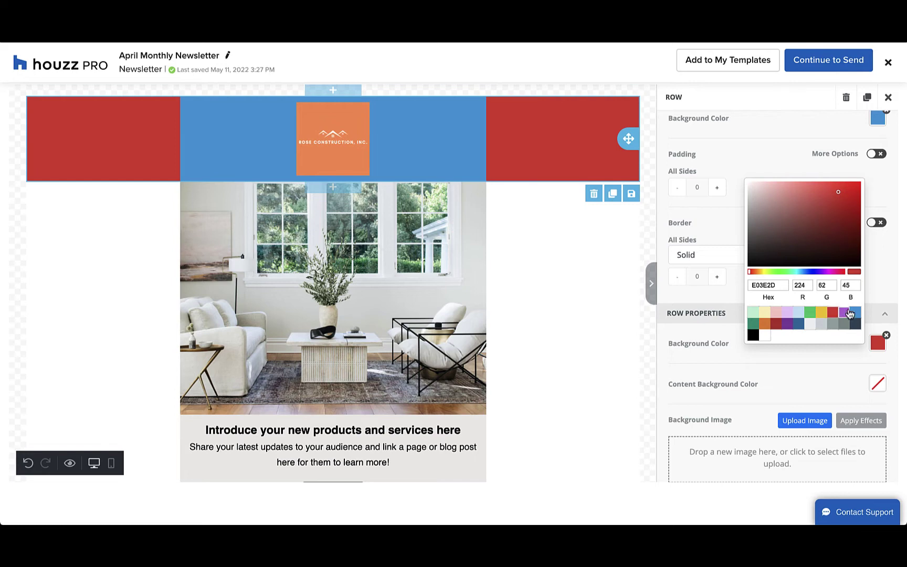
pyautogui.click(887, 336)
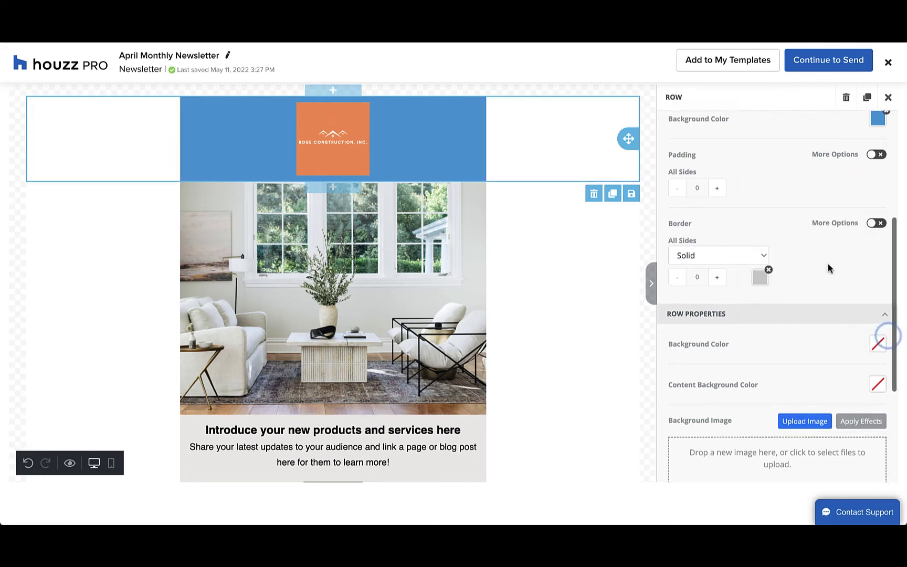
pyautogui.scroll(3, 828, 265)
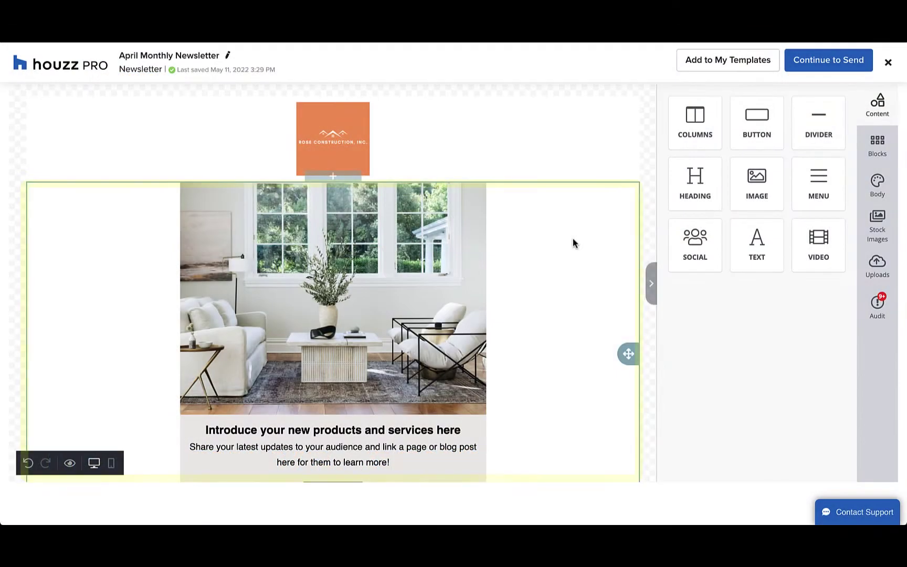
# Select the living-room image itself so its content image settings show instead of the row's.
pyautogui.click(573, 239)
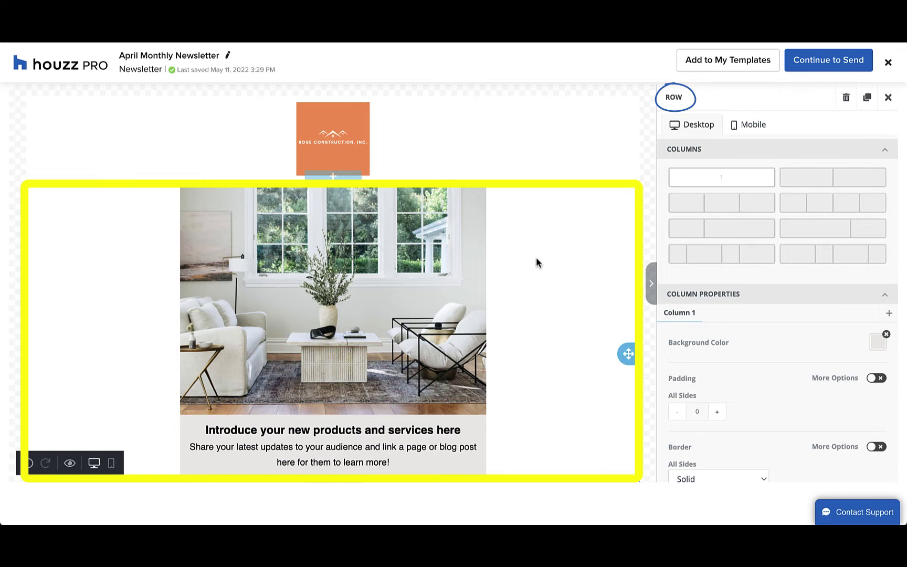
pyautogui.click(440, 298)
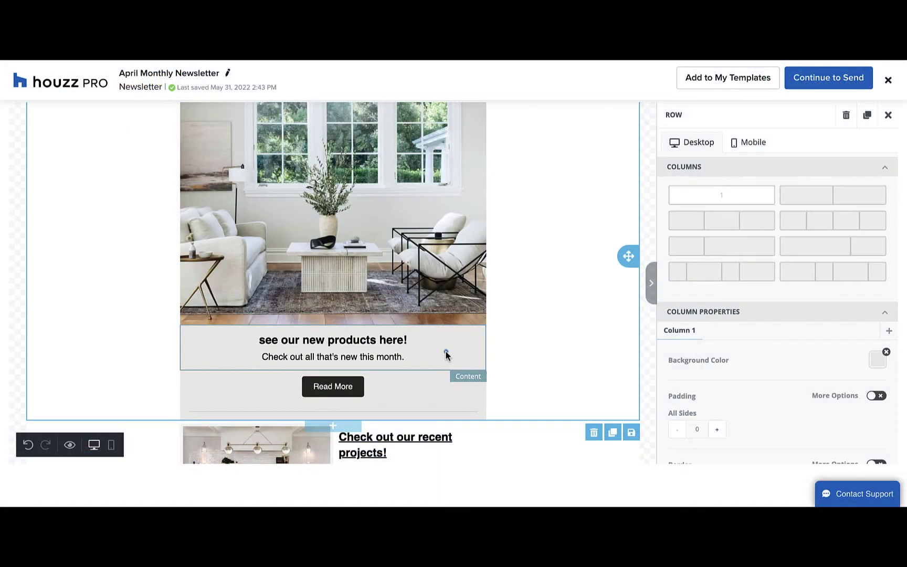
# Insert the Contact Name personalization tag and a comma at the start of the heading.
pyautogui.click(445, 352)
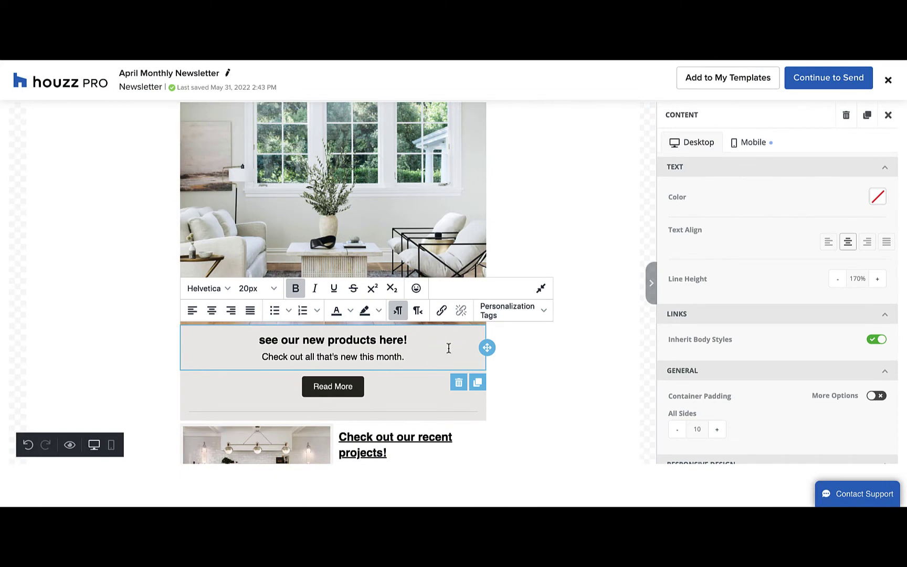
pyautogui.click(507, 314)
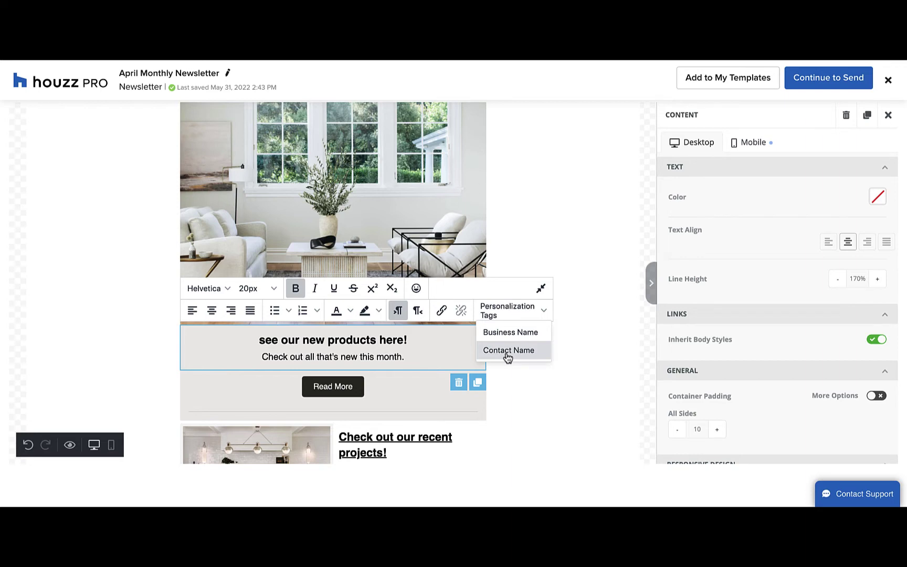
pyautogui.click(508, 351)
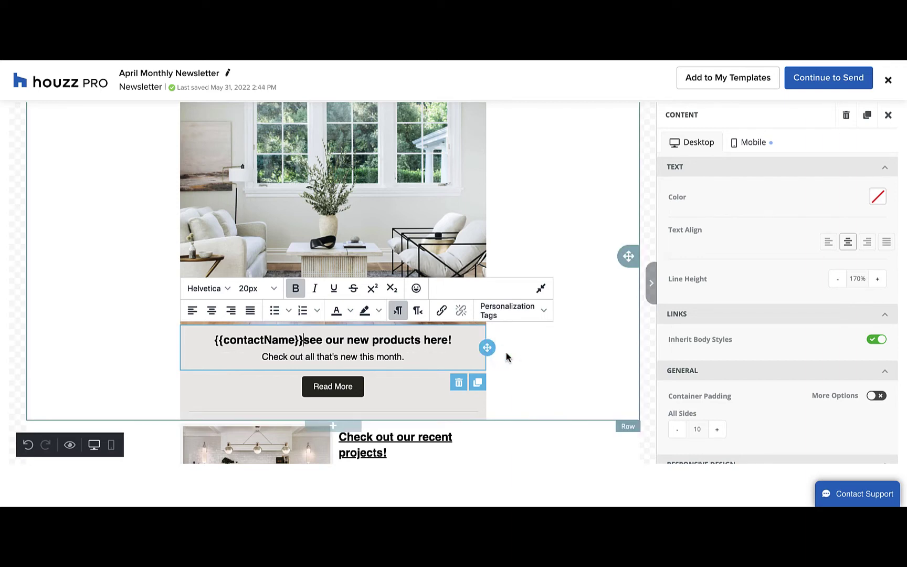
pyautogui.write(',')
pyautogui.click(532, 353)
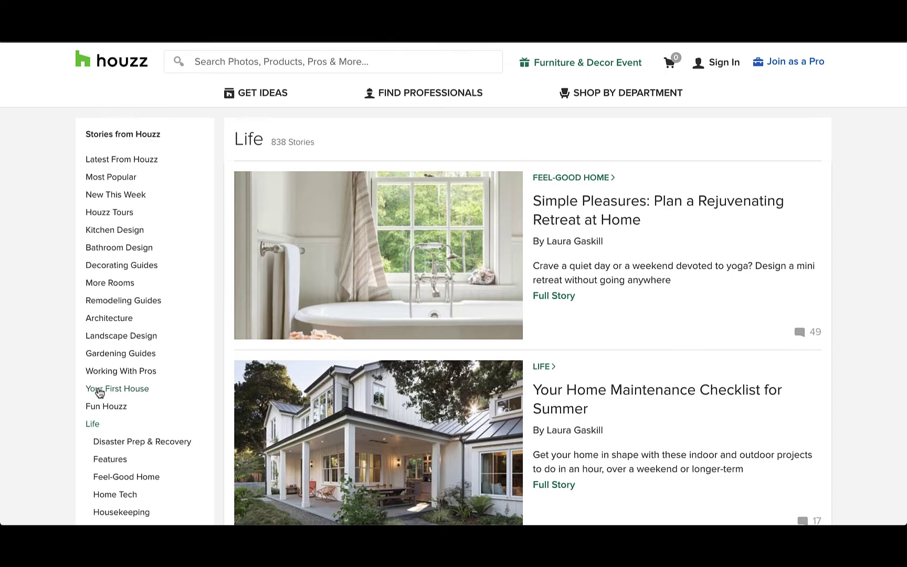
# Copy the share link of the Your First House article 'How to Choose a Paint Color You Can Live With'.
pyautogui.click(100, 390)
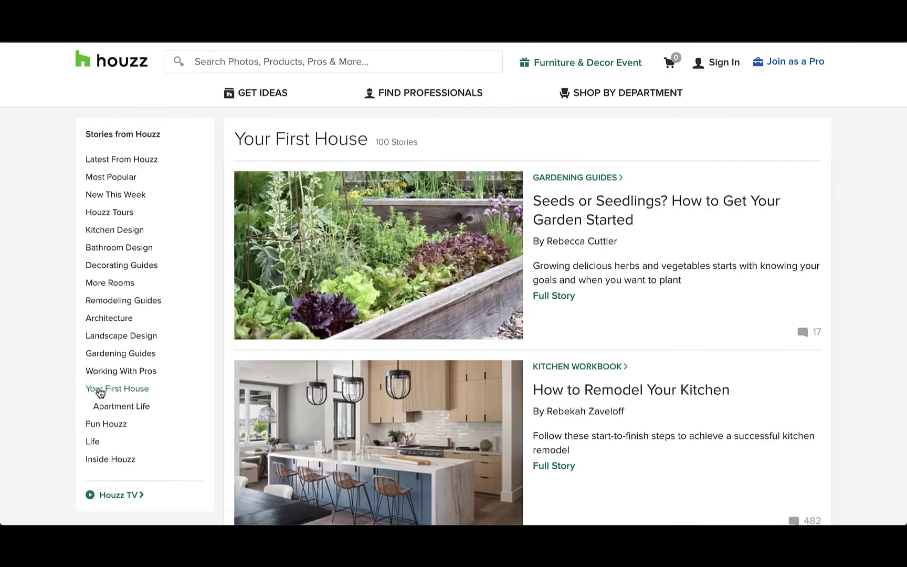
pyautogui.scroll(-6, 380, 383)
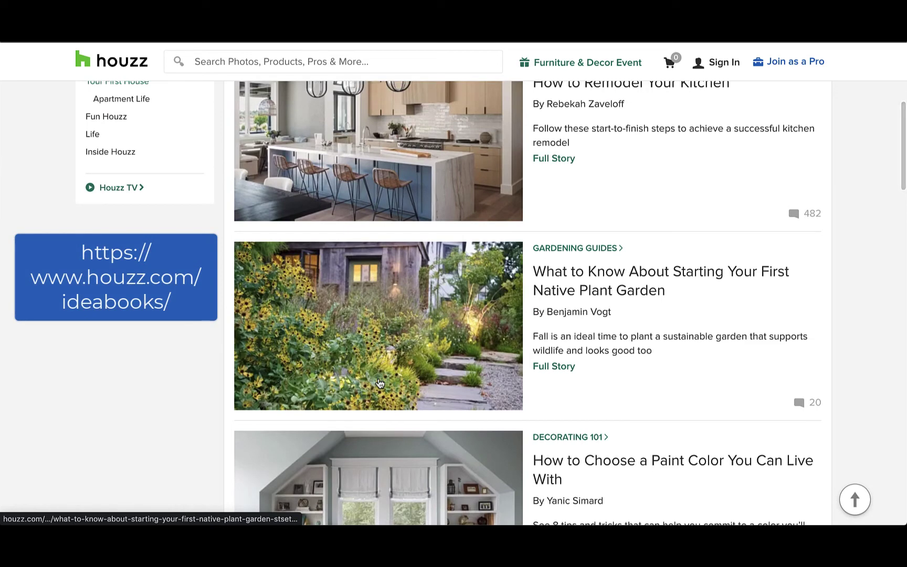
pyautogui.scroll(-4, 380, 383)
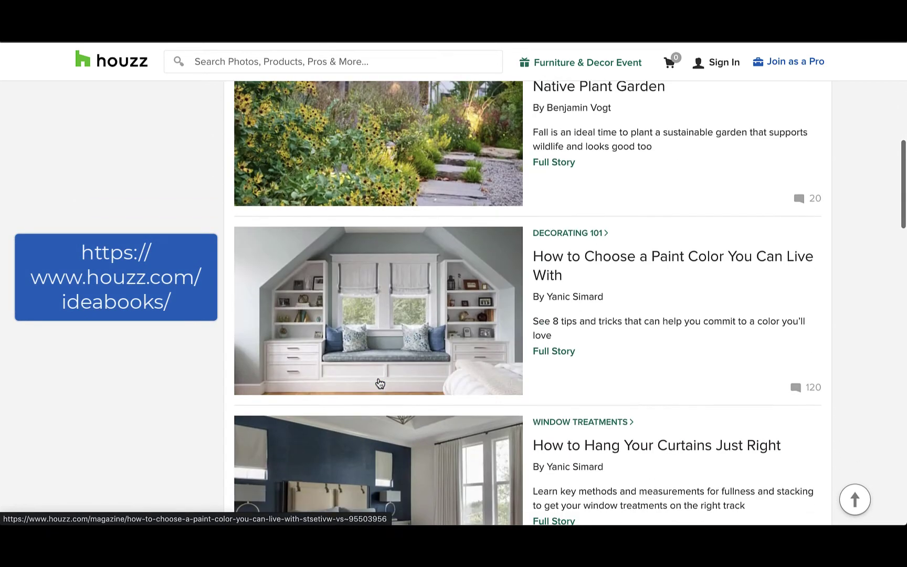
pyautogui.click(668, 258)
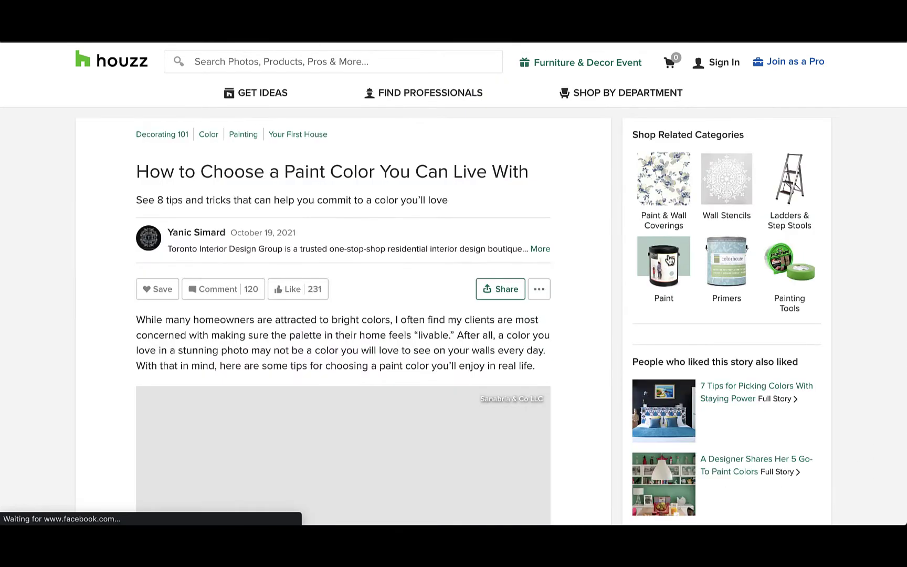
pyautogui.click(498, 295)
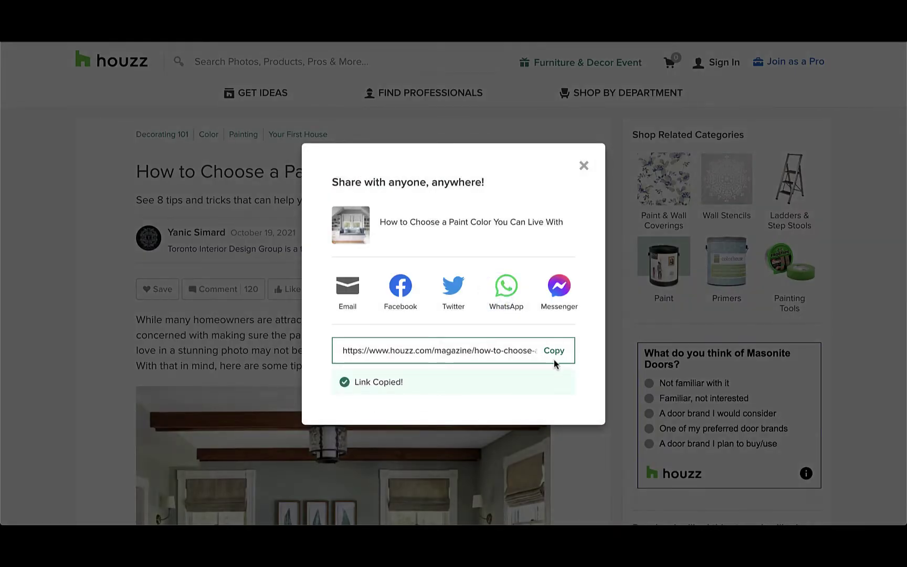
pyautogui.click(554, 355)
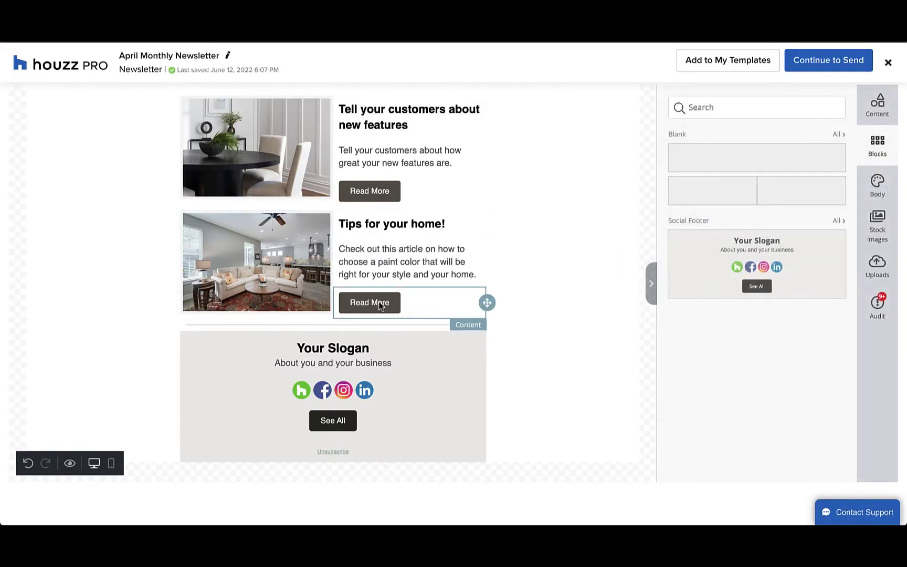
# Paste the copied article link into the second Read More button's Action URL.
pyautogui.click(378, 302)
pyautogui.click(703, 201)
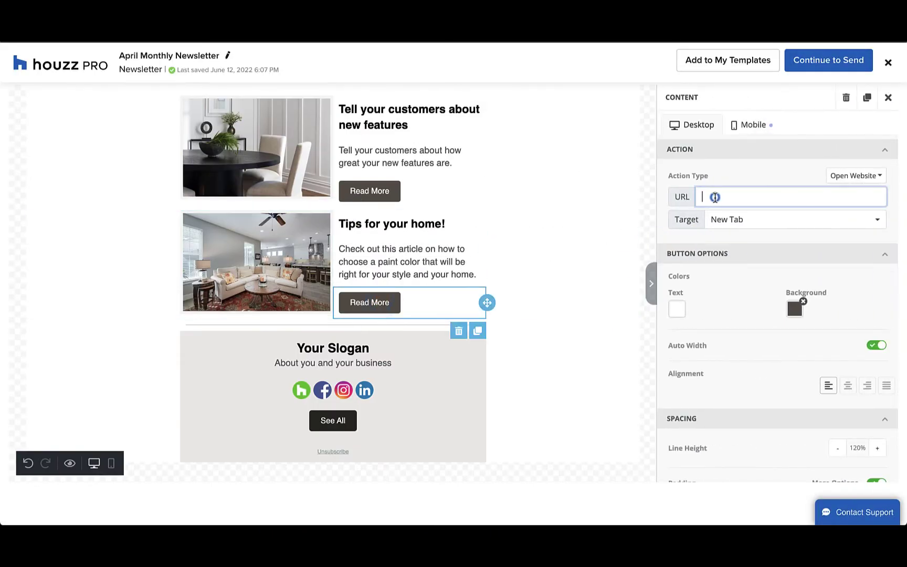
pyautogui.hotkey('ctrl', 'v')
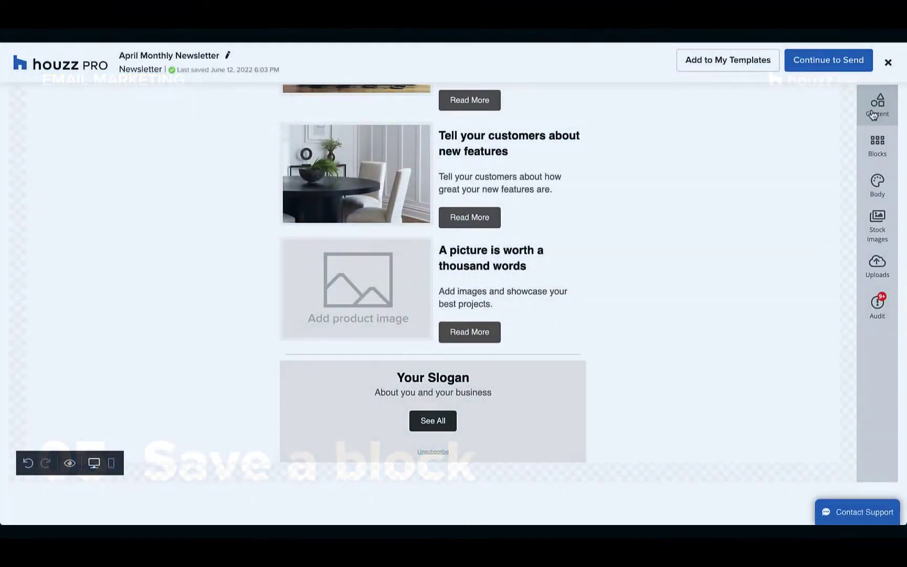
# Add a social icons block to the Your Slogan footer with Houzz, Facebook, Instagram and LinkedIn.
pyautogui.click(877, 107)
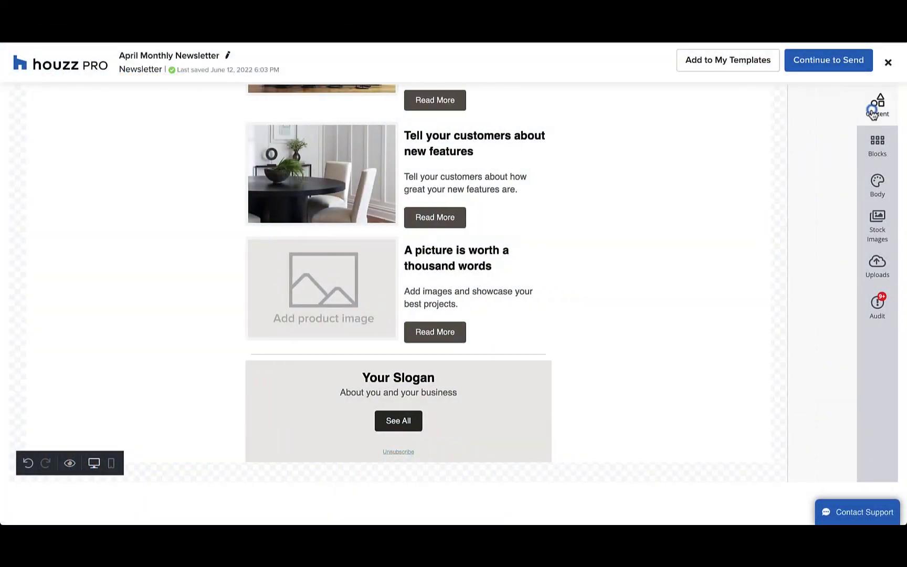
pyautogui.moveTo(698, 245); pyautogui.dragTo(359, 403)
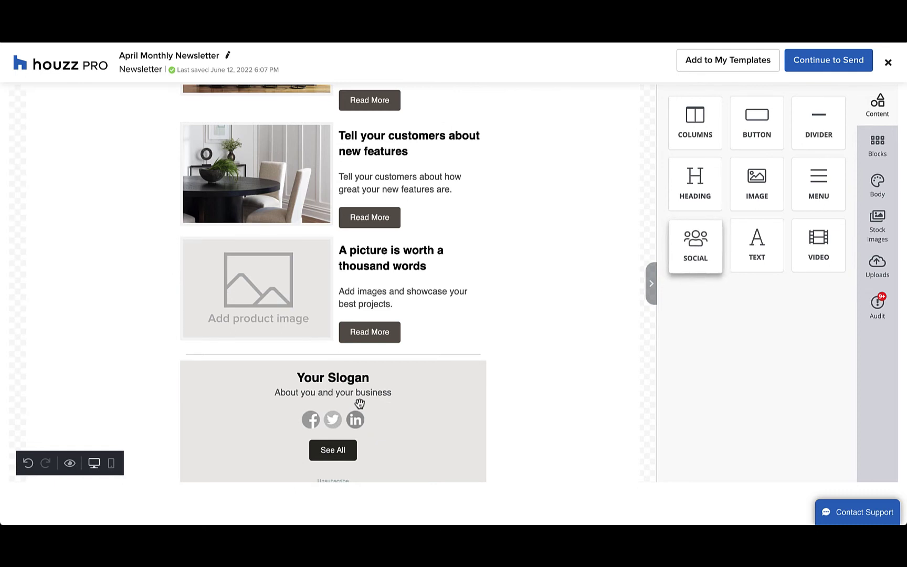
pyautogui.click(307, 427)
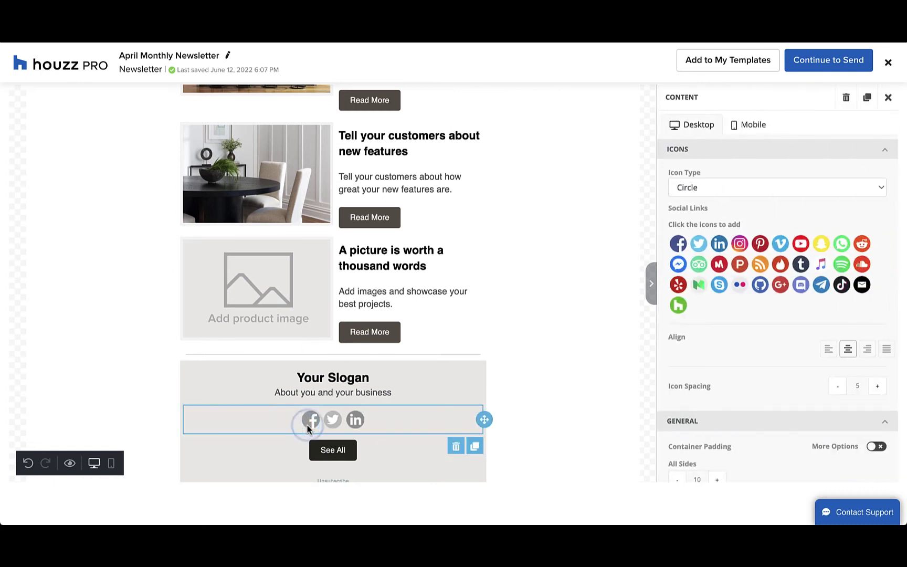
pyautogui.click(678, 305)
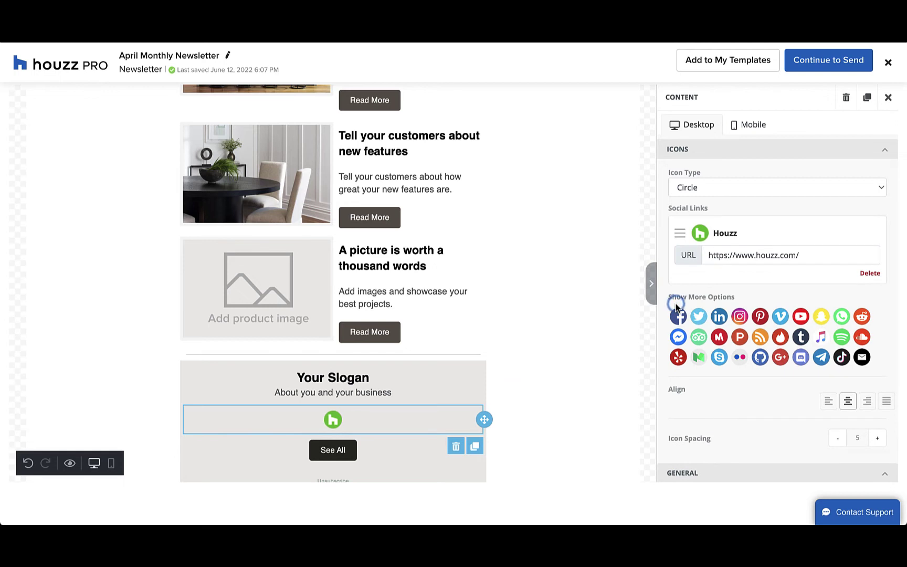
pyautogui.click(679, 313)
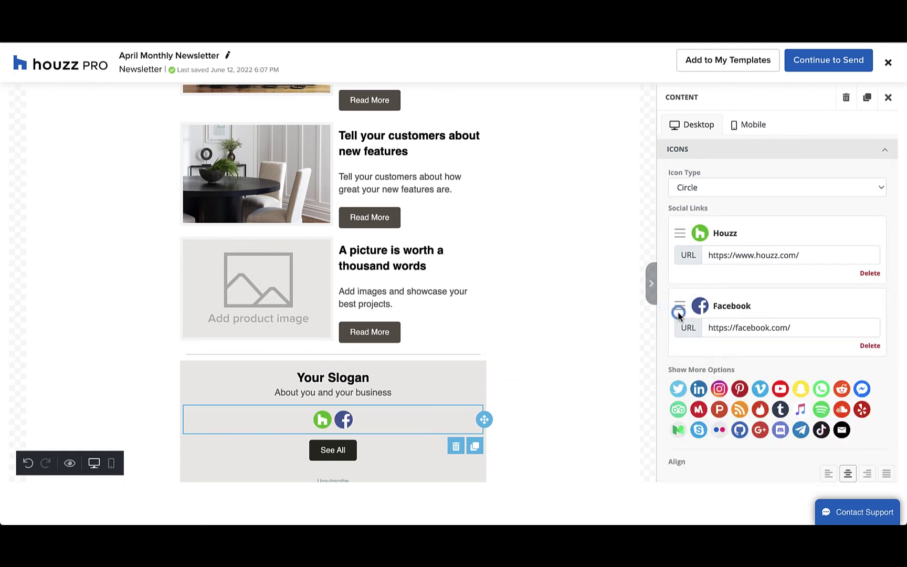
pyautogui.click(718, 389)
pyautogui.scroll(-2, 718, 393)
pyautogui.click(698, 348)
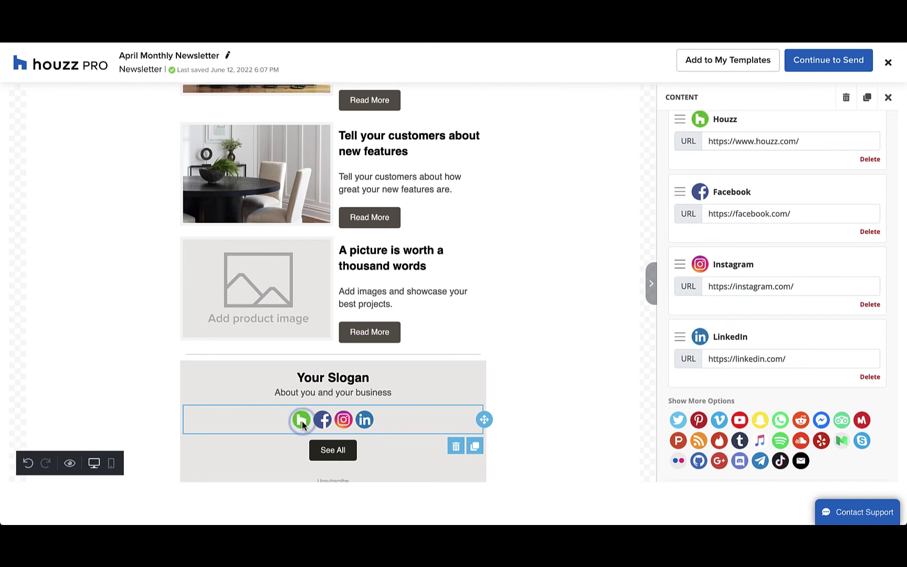
# Replace the Houzz icon's link with the pasted company Houzz profile address.
pyautogui.click(820, 142)
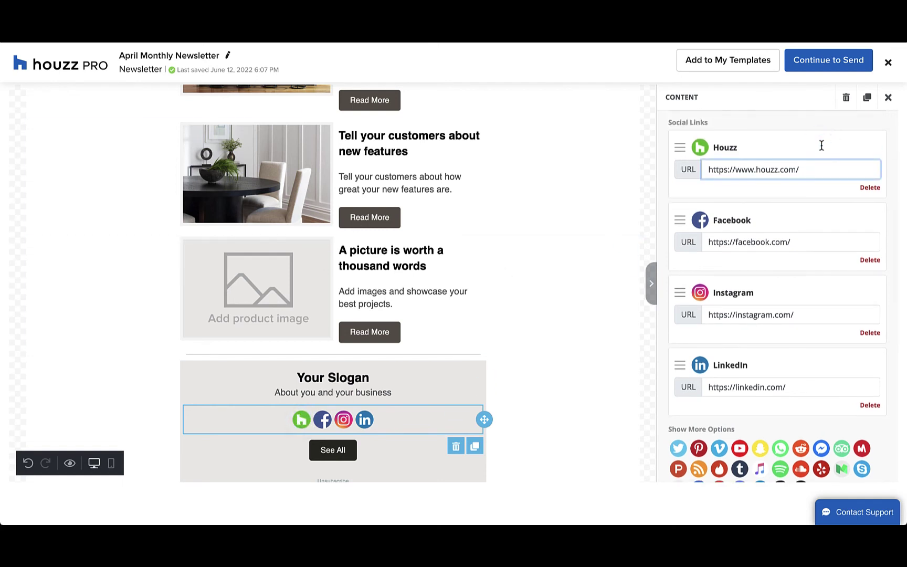
pyautogui.tripleClick(832, 172)
pyautogui.write('https://www.houzz.com/pro/rose-construction')
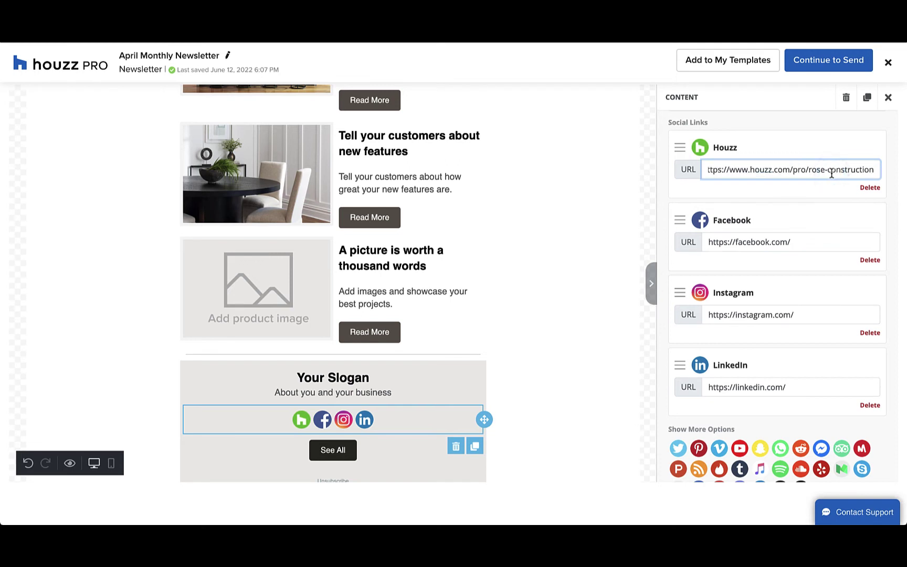
pyautogui.click(560, 412)
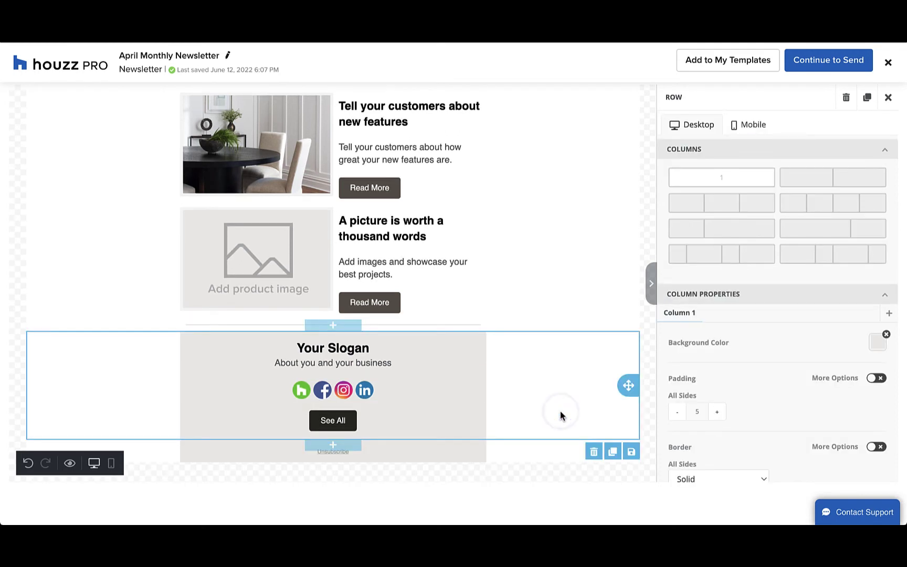
# Save the footer row as a block with category 'Social Footer' and tag 'socials', then view Blocks.
pyautogui.click(632, 456)
pyautogui.click(396, 256)
pyautogui.write('Soci')
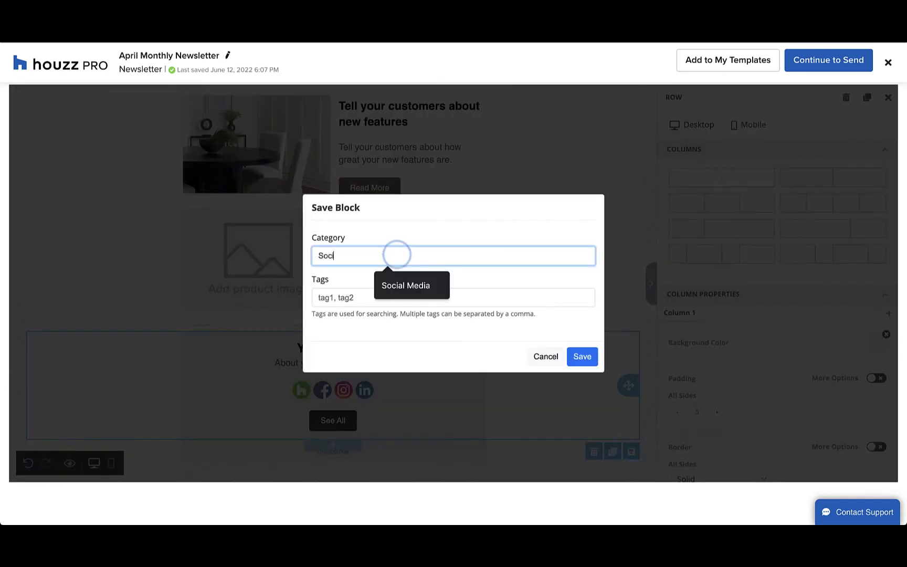
pyautogui.write('al Footer')
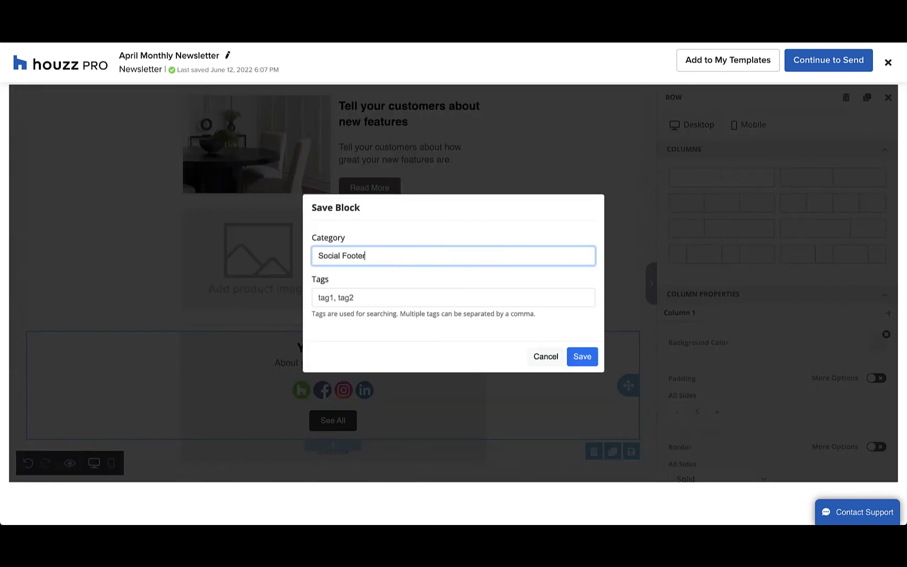
pyautogui.click(366, 295)
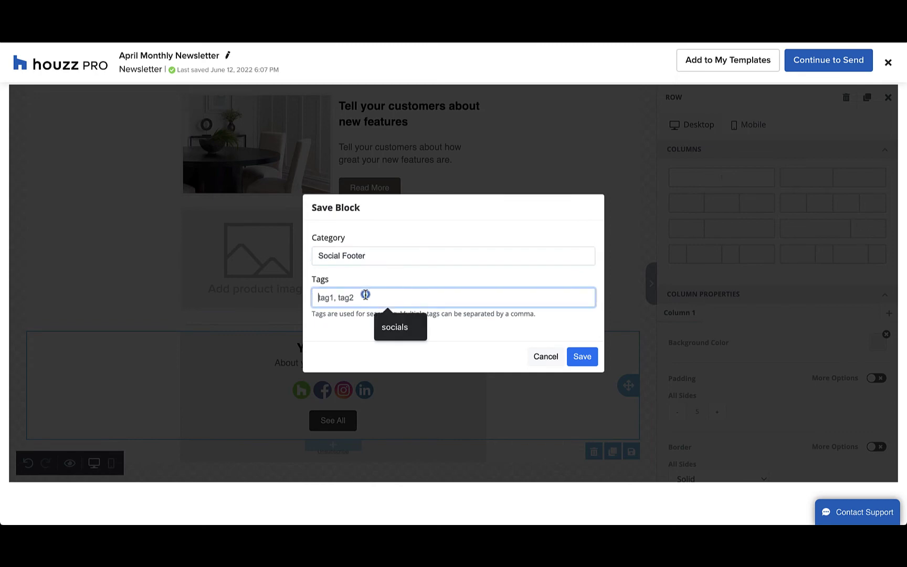
pyautogui.write('socials')
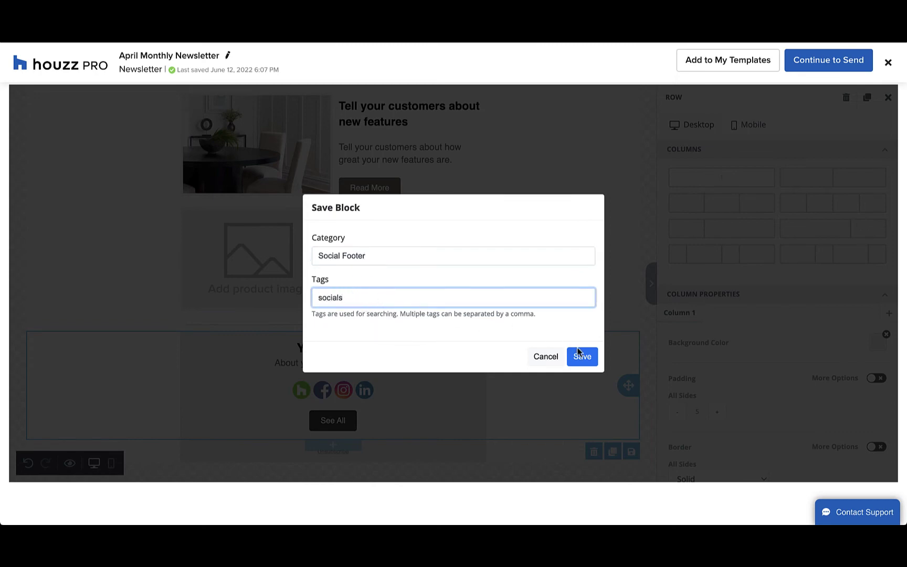
pyautogui.click(580, 355)
pyautogui.click(888, 97)
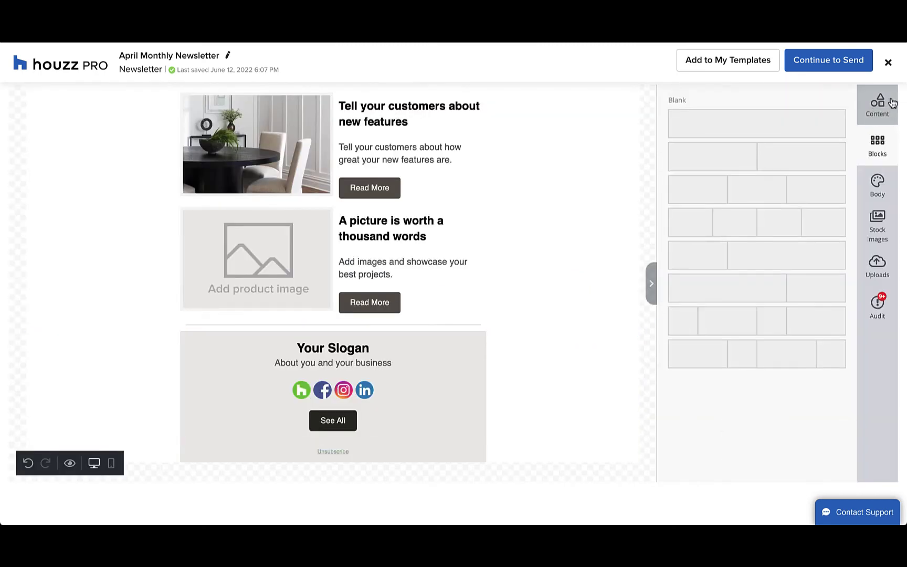
pyautogui.moveTo(816, 259)
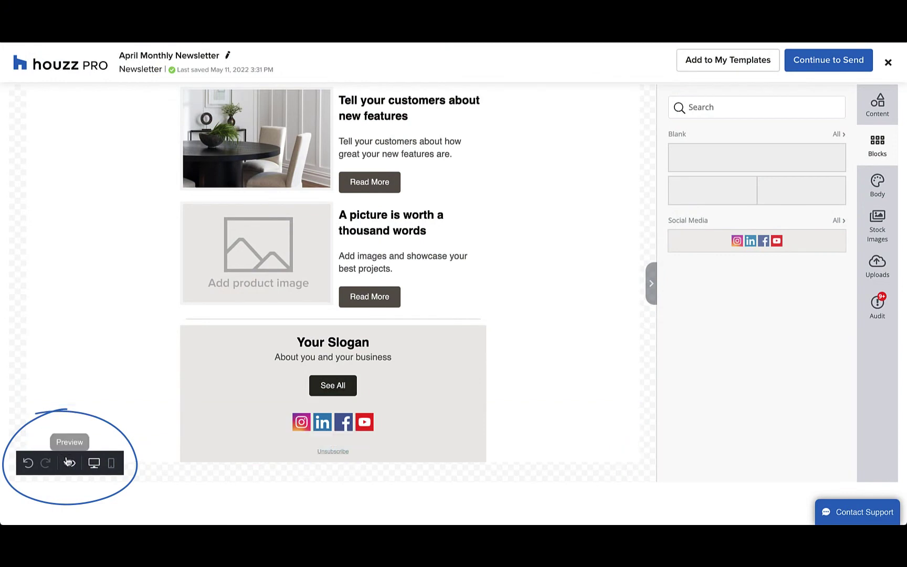
pyautogui.click(70, 463)
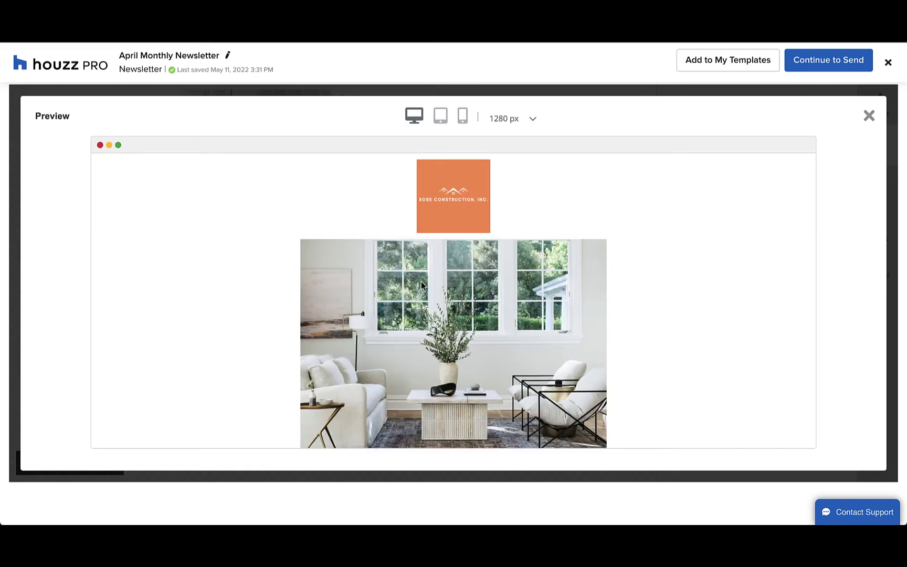
pyautogui.click(444, 118)
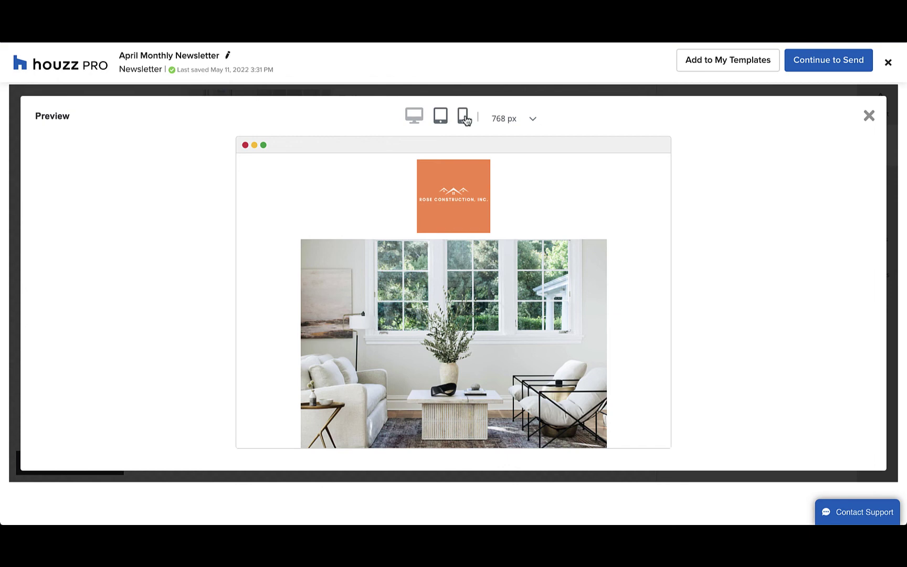
pyautogui.click(463, 116)
pyautogui.scroll(-5, 502, 298)
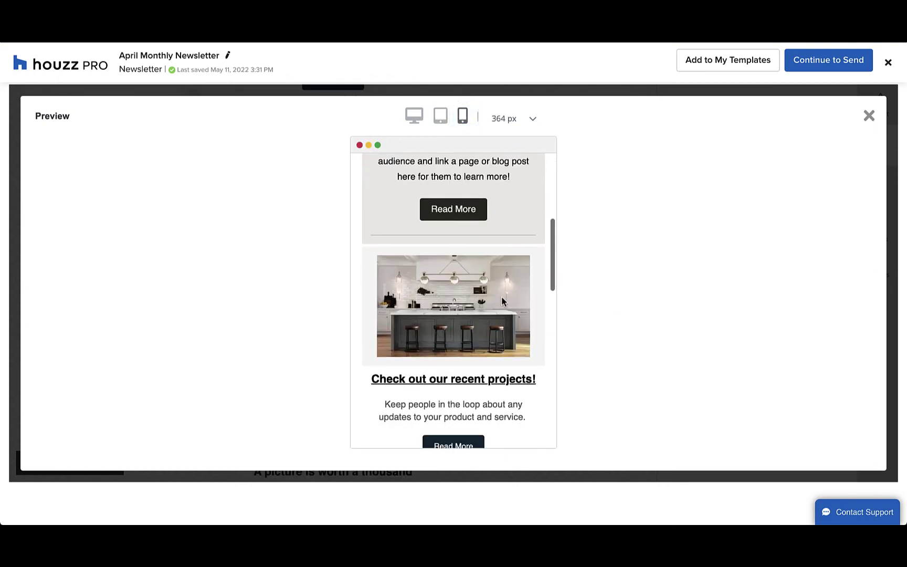
pyautogui.scroll(-2, 502, 299)
pyautogui.scroll(7, 501, 298)
pyautogui.click(414, 116)
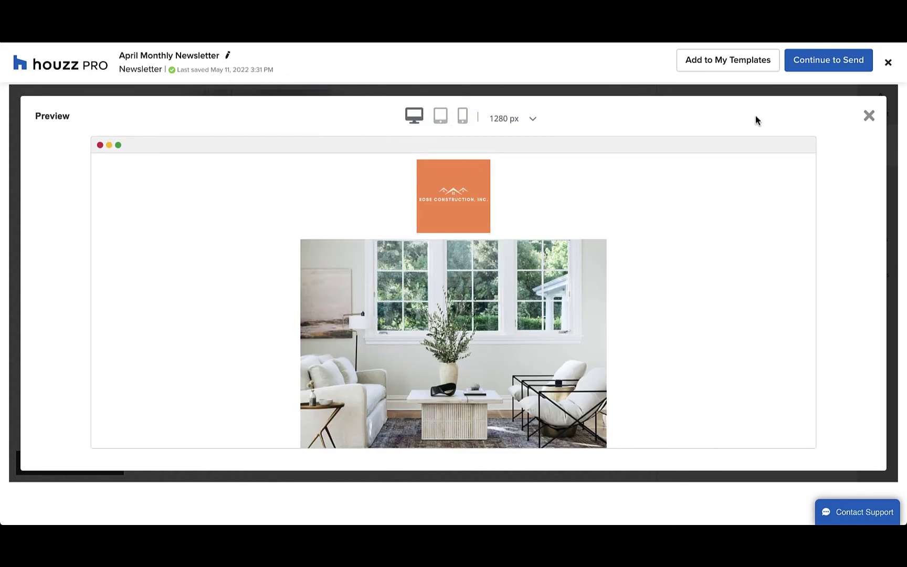
pyautogui.click(870, 116)
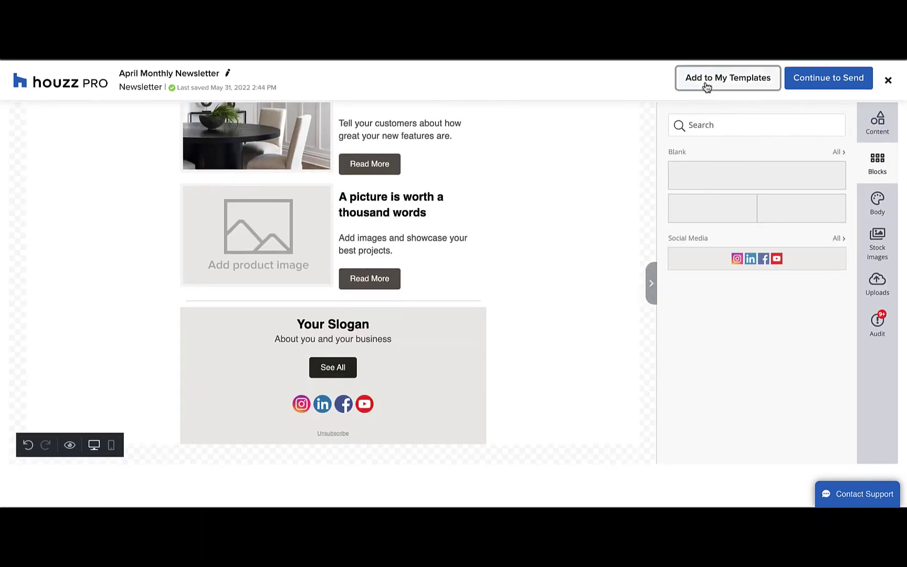
# Create a template named 'Our Monthly Newsletter' by replacing 'April' in the template name.
pyautogui.click(707, 85)
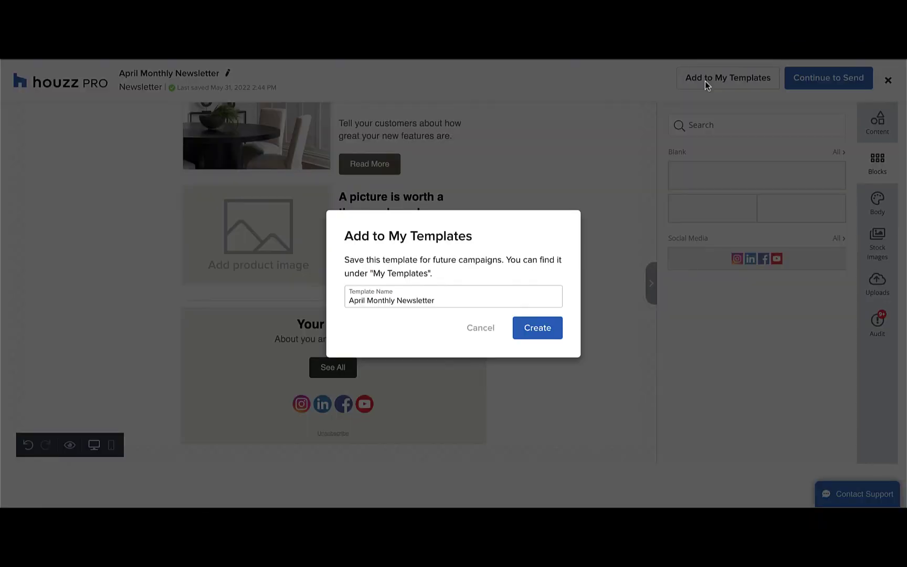
pyautogui.click(353, 304)
pyautogui.doubleClick(353, 303)
pyautogui.write('Our')
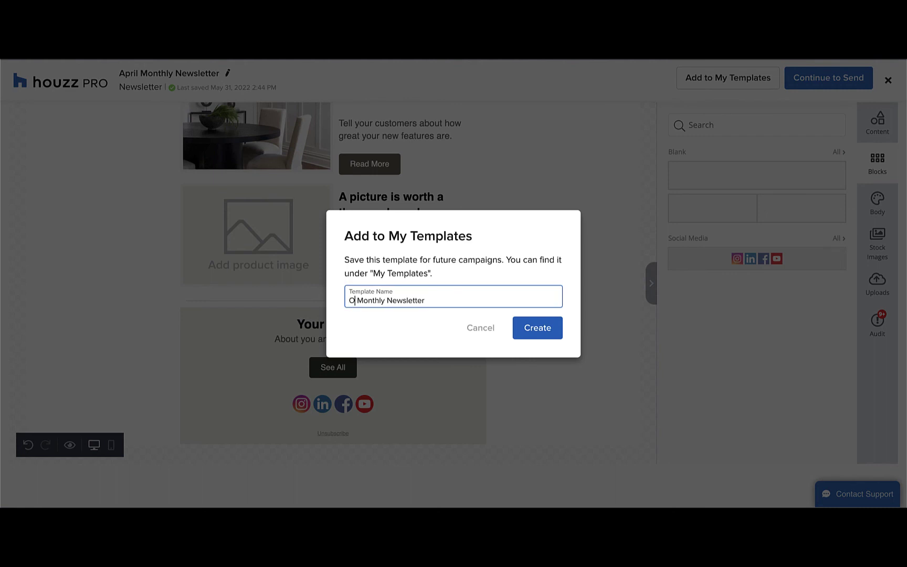
pyautogui.click(558, 337)
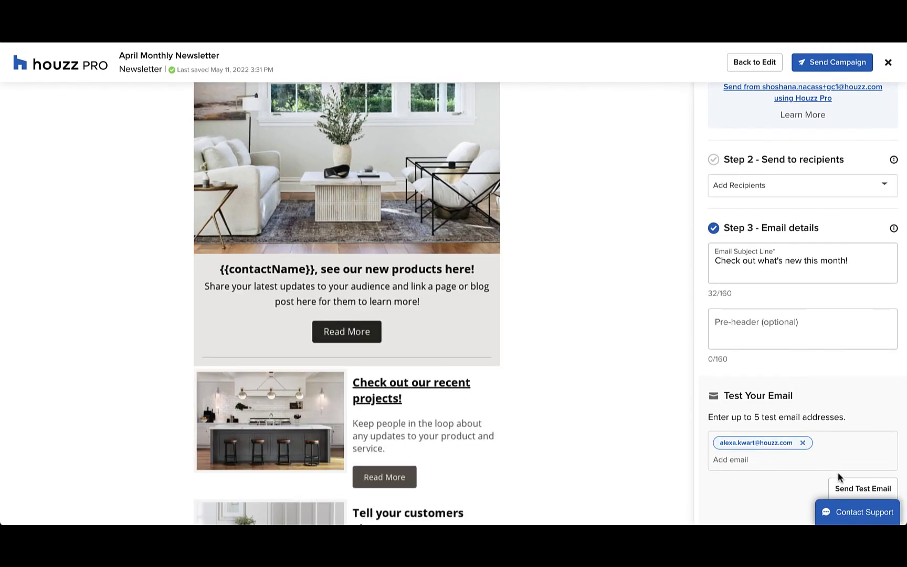
# Send a test copy of the newsletter to the entered test address.
pyautogui.click(840, 489)
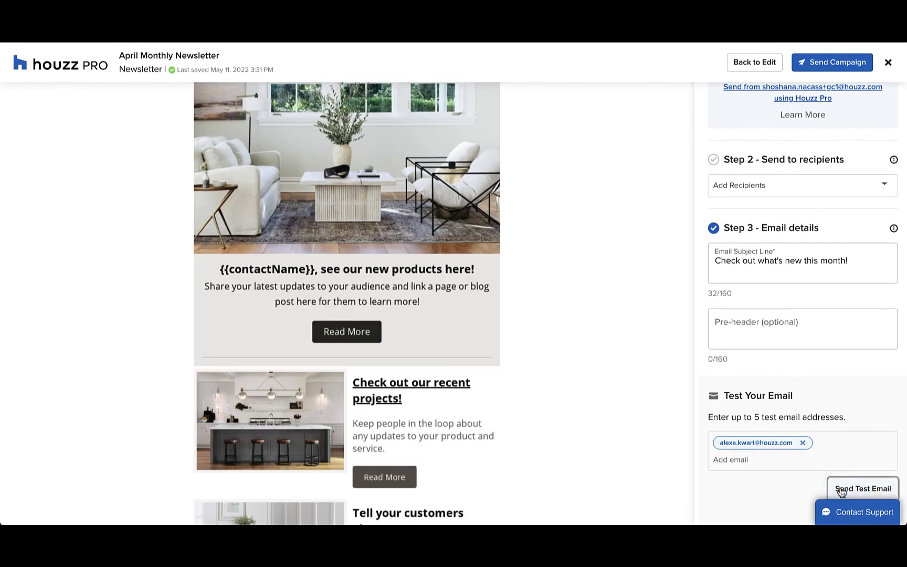